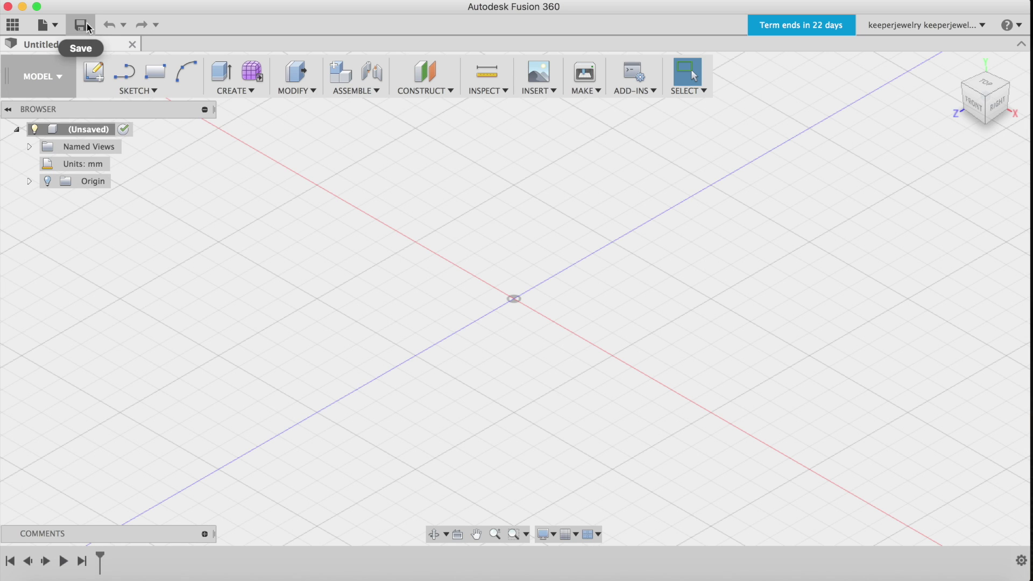
# Step: Save the new design as Designer-Stacked_Ring
pyautogui.click(82, 24)
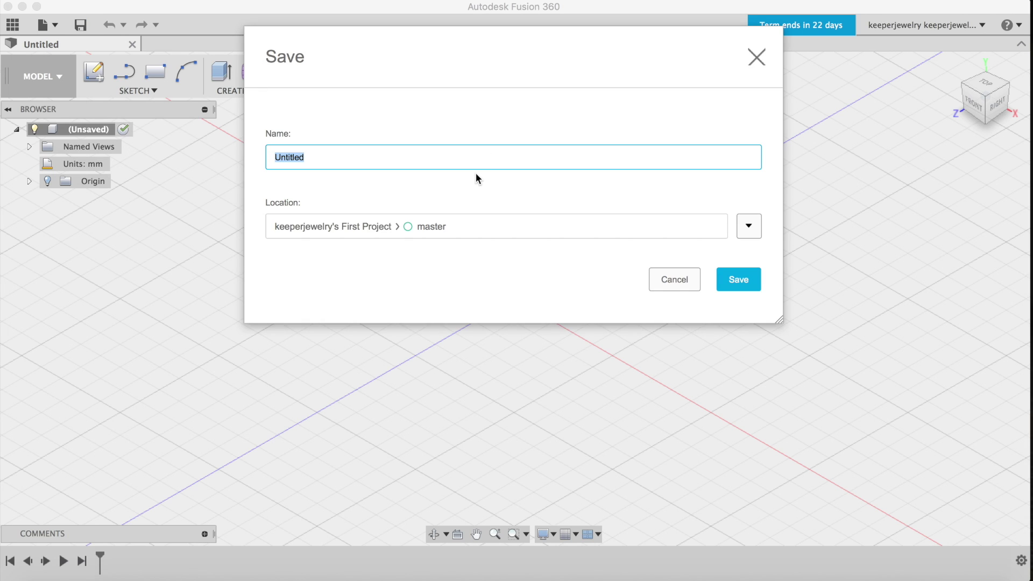
pyautogui.write('Designer-Stacked_Ring')
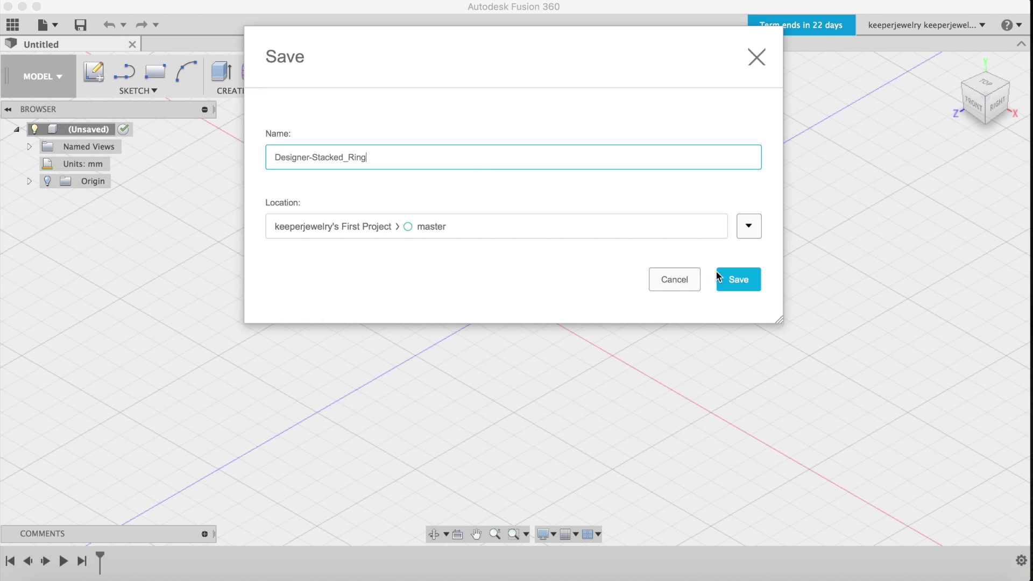
pyautogui.click(739, 279)
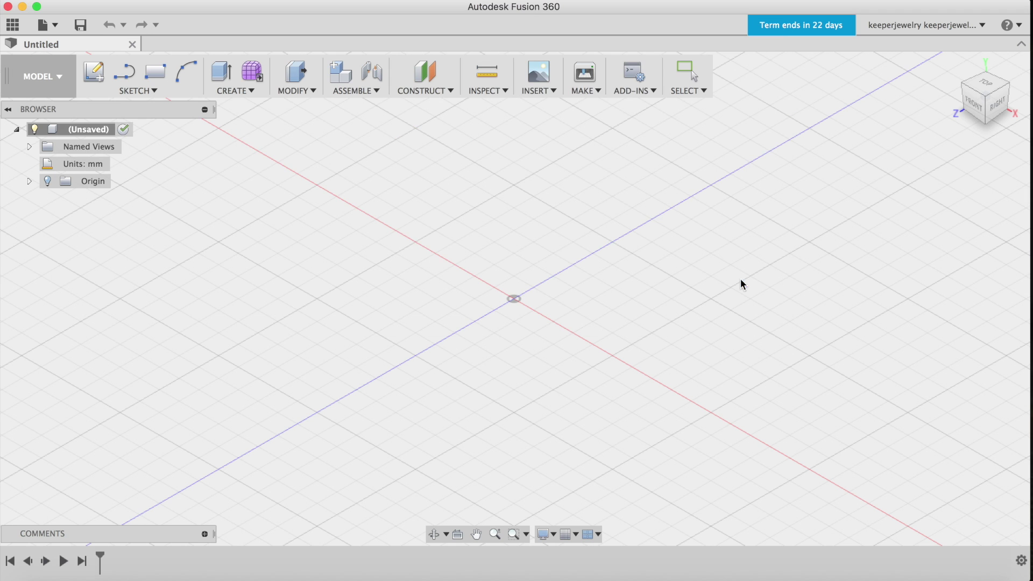
# Step: Switch to the top view and start a new freeform sculpted form
pyautogui.click(989, 83)
pyautogui.click(237, 91)
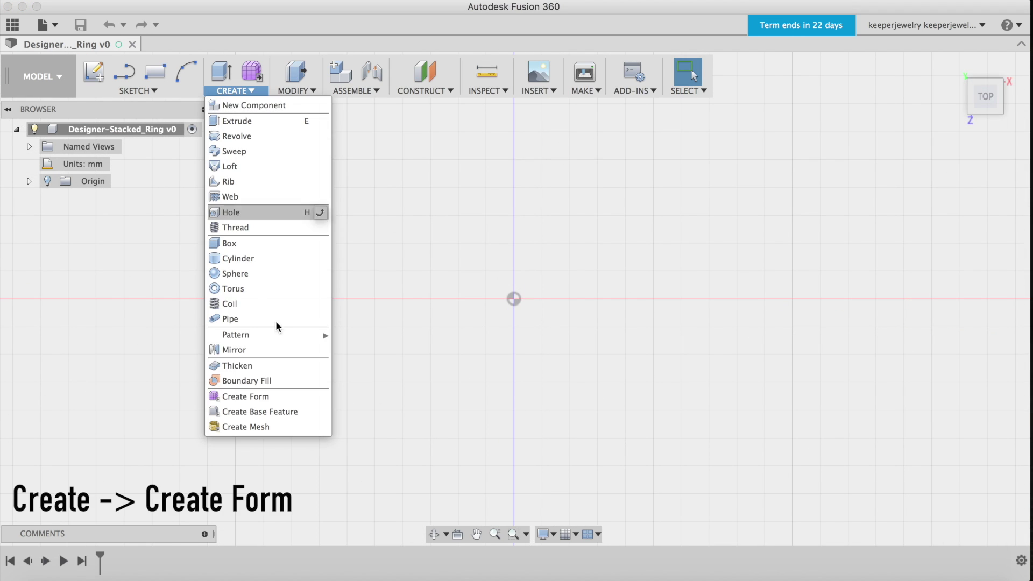
pyautogui.click(269, 397)
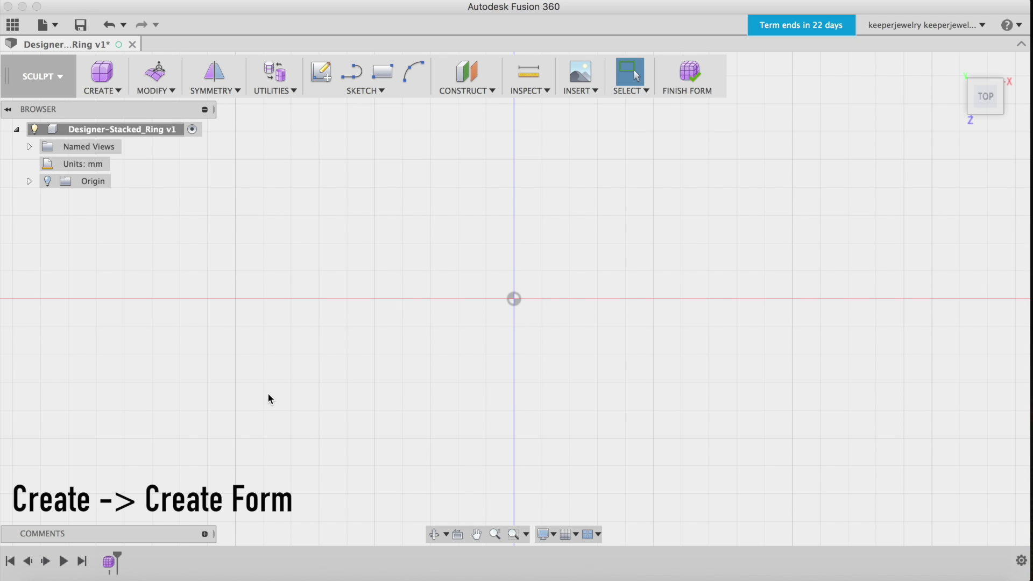
# Step: Add a 17 mm diameter cylinder form centred at the origin
pyautogui.click(107, 90)
pyautogui.click(110, 135)
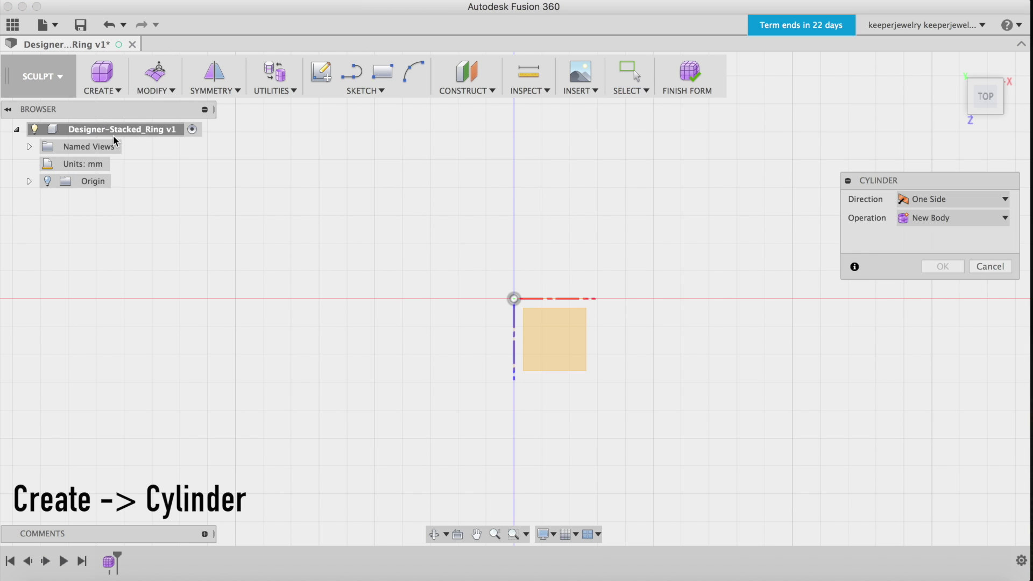
pyautogui.click(516, 298)
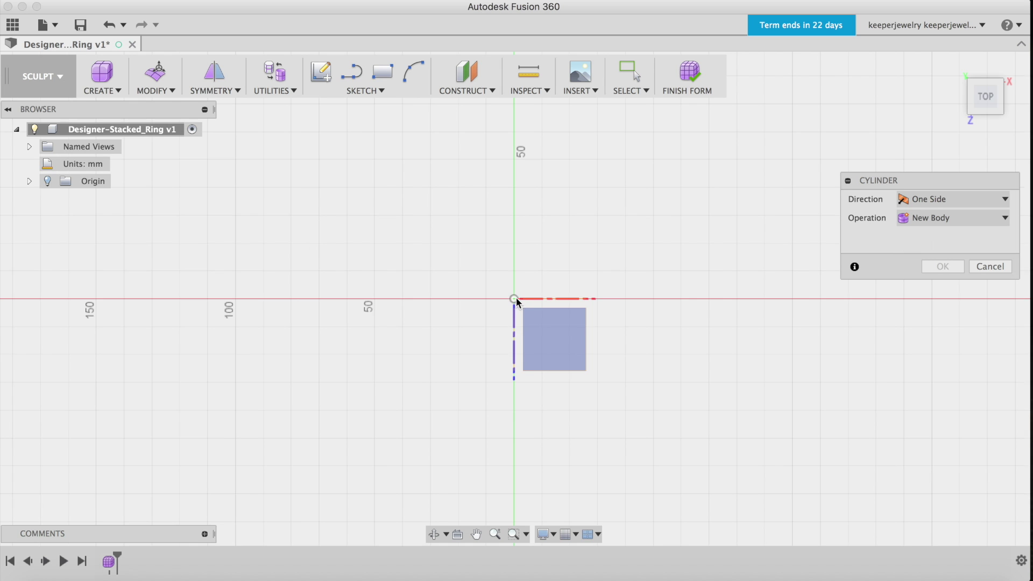
pyautogui.click(514, 298)
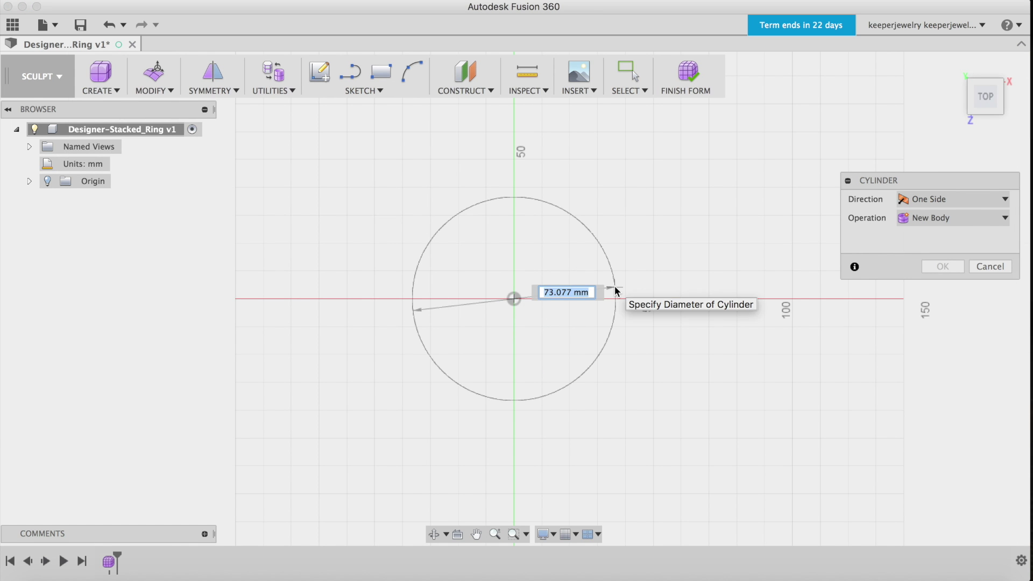
pyautogui.press('Return')
# Step: Thicken the whole cylinder form by 2 mm into a ring
pyautogui.scroll(8, 520, 307)
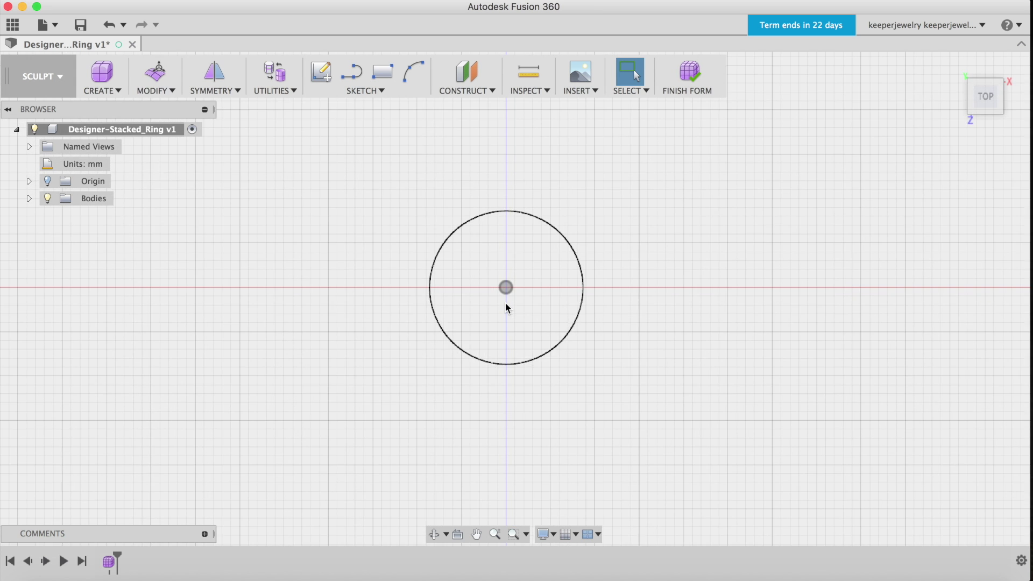
pyautogui.moveTo(626, 161); pyautogui.dragTo(340, 284)
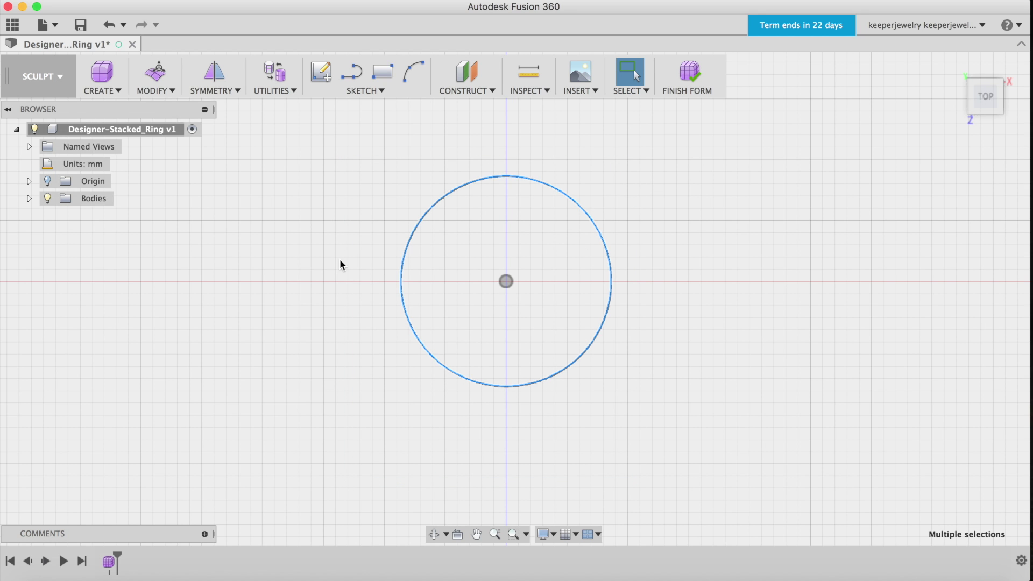
pyautogui.click(102, 91)
pyautogui.moveTo(155, 92)
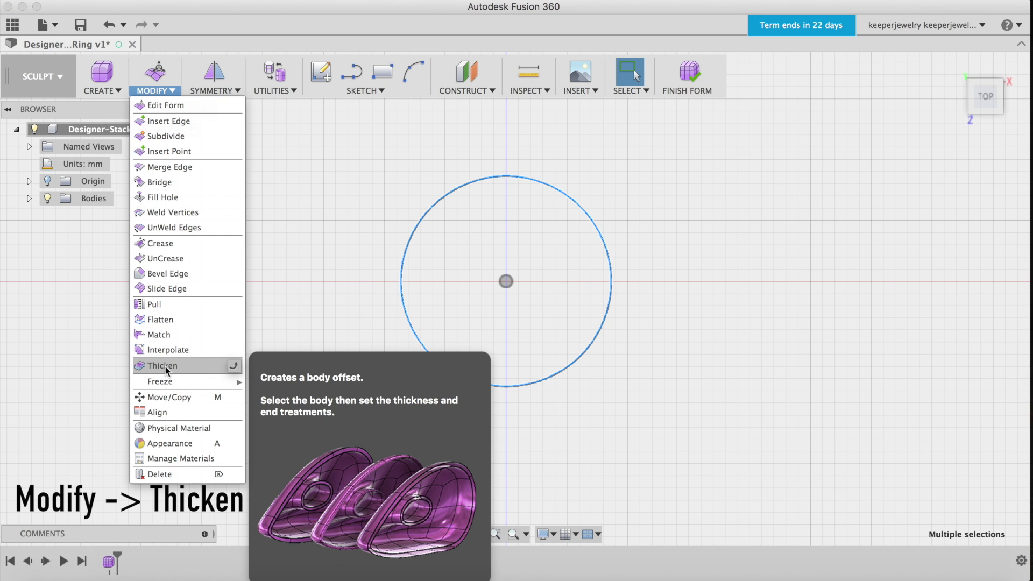
pyautogui.click(165, 366)
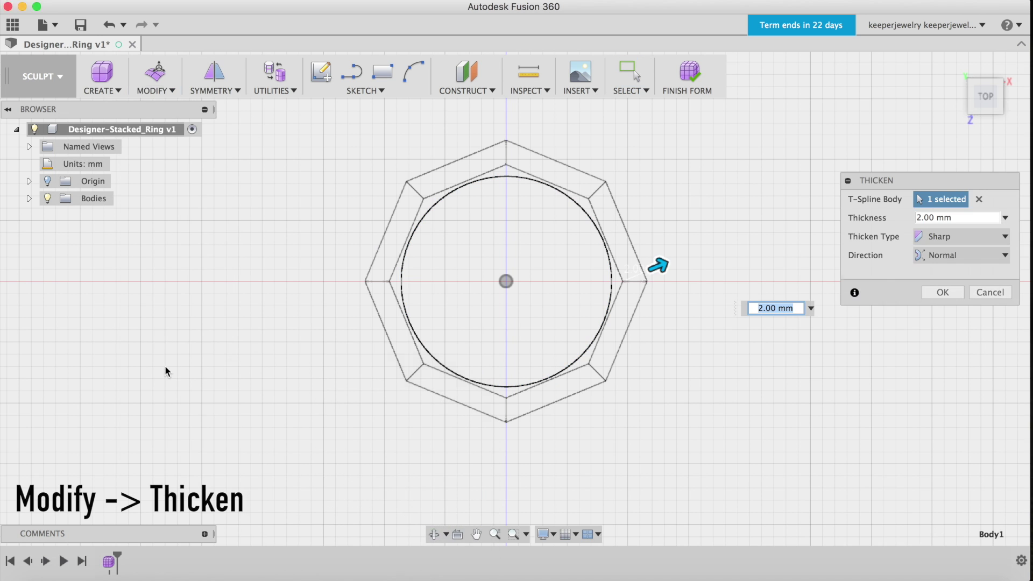
pyautogui.click(941, 292)
pyautogui.click(953, 62)
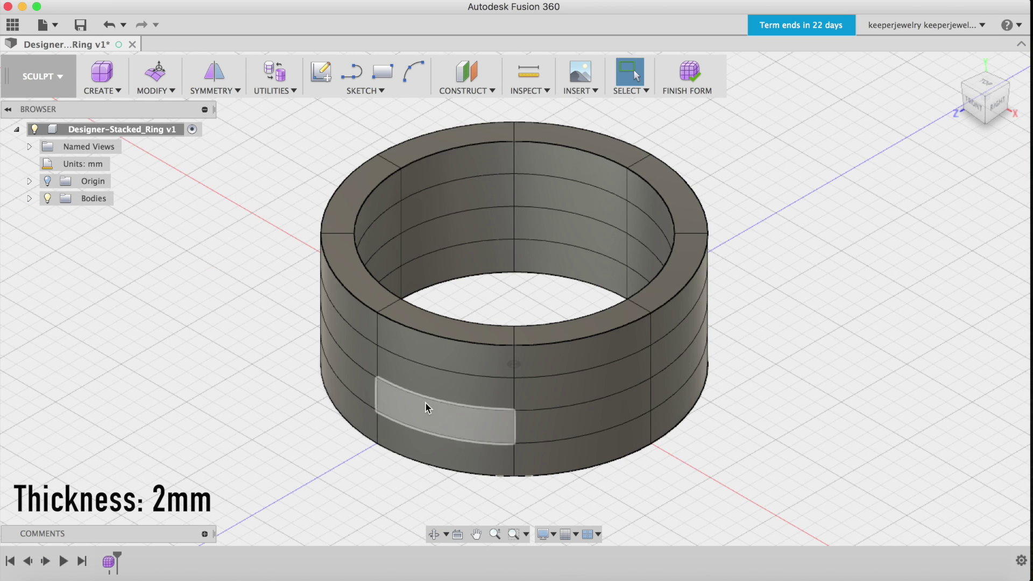
# Step: Rename the ring body to Band
pyautogui.click(29, 198)
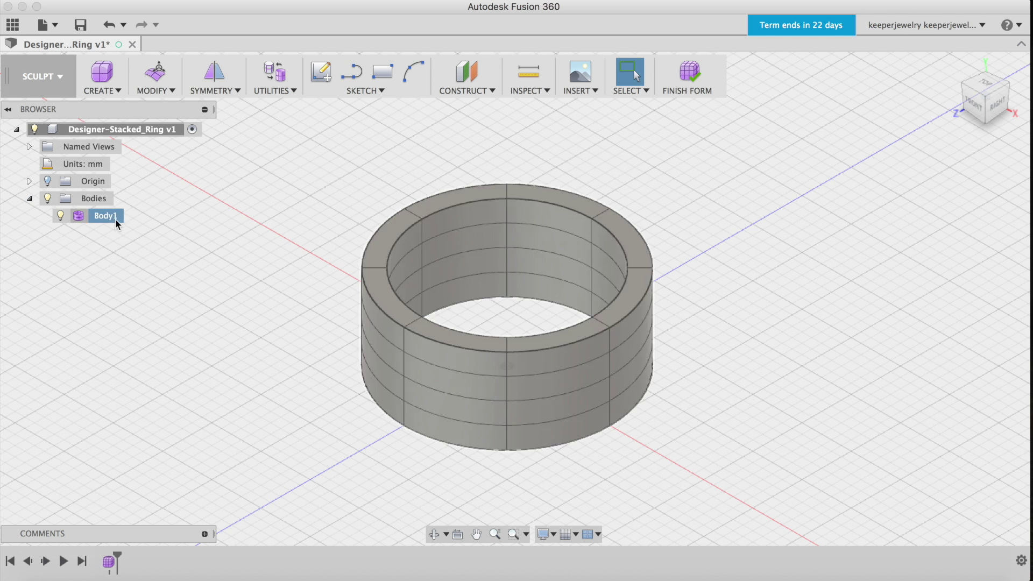
pyautogui.doubleClick(113, 217)
pyautogui.press('Return')
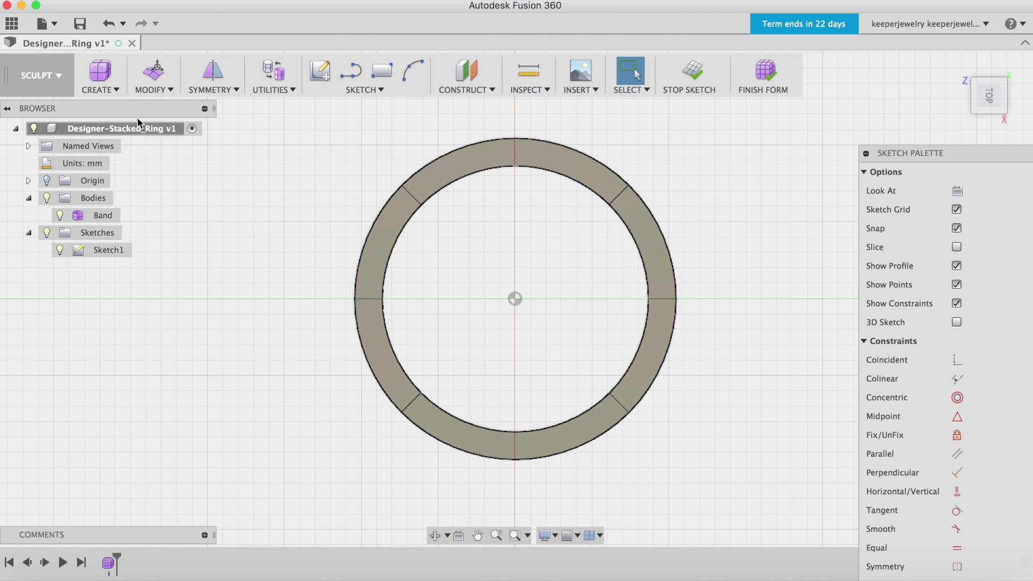
# Step: Draw a spline through seven points around the band's middle
pyautogui.click(360, 89)
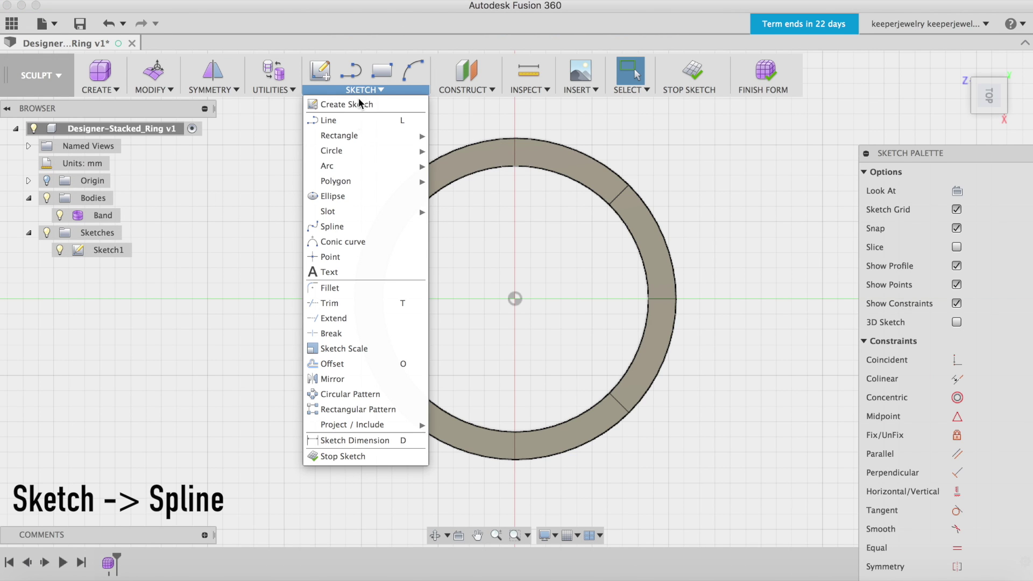
pyautogui.click(358, 229)
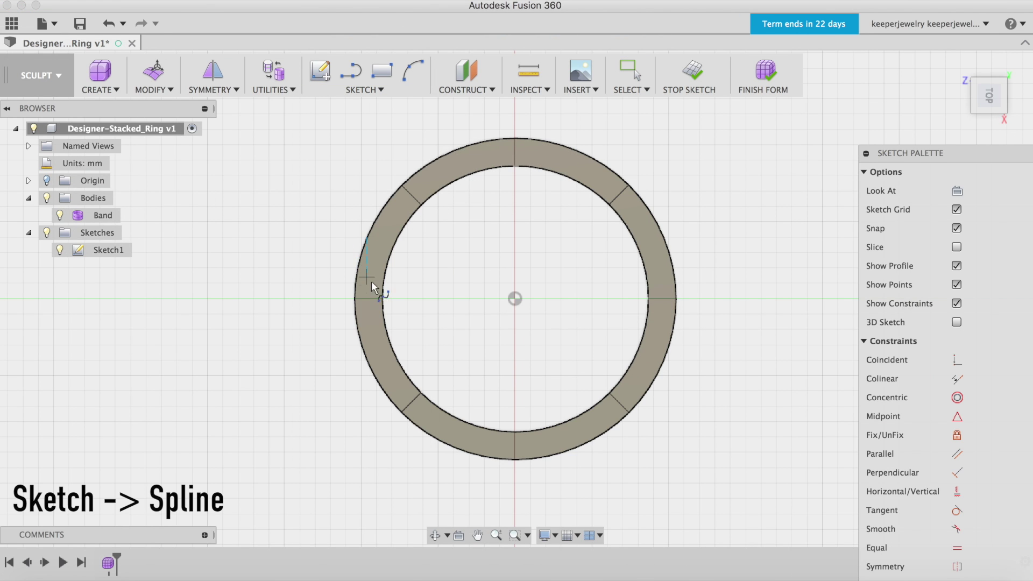
pyautogui.click(369, 298)
pyautogui.click(411, 194)
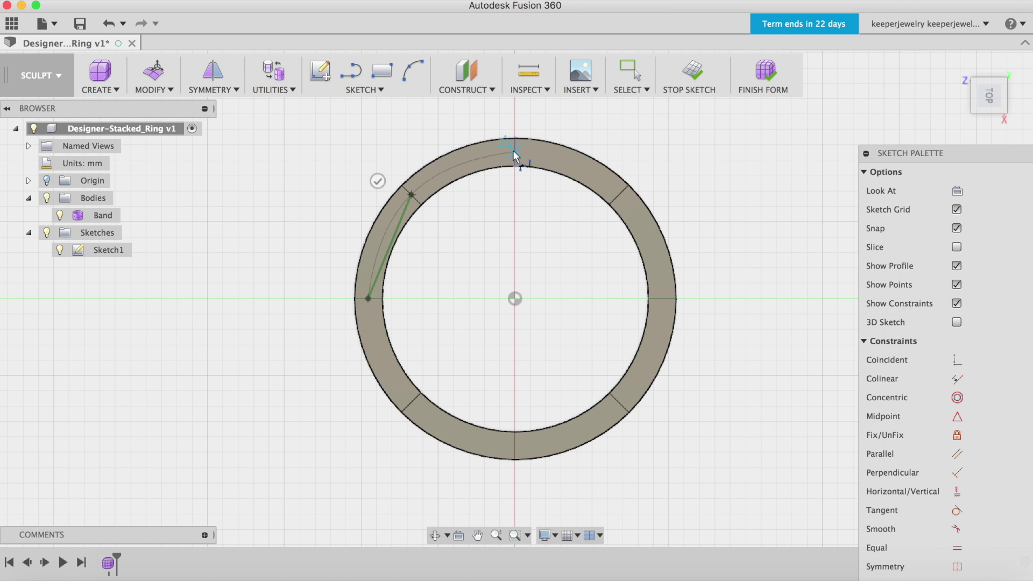
pyautogui.click(515, 152)
pyautogui.click(618, 194)
pyautogui.click(662, 298)
pyautogui.click(619, 403)
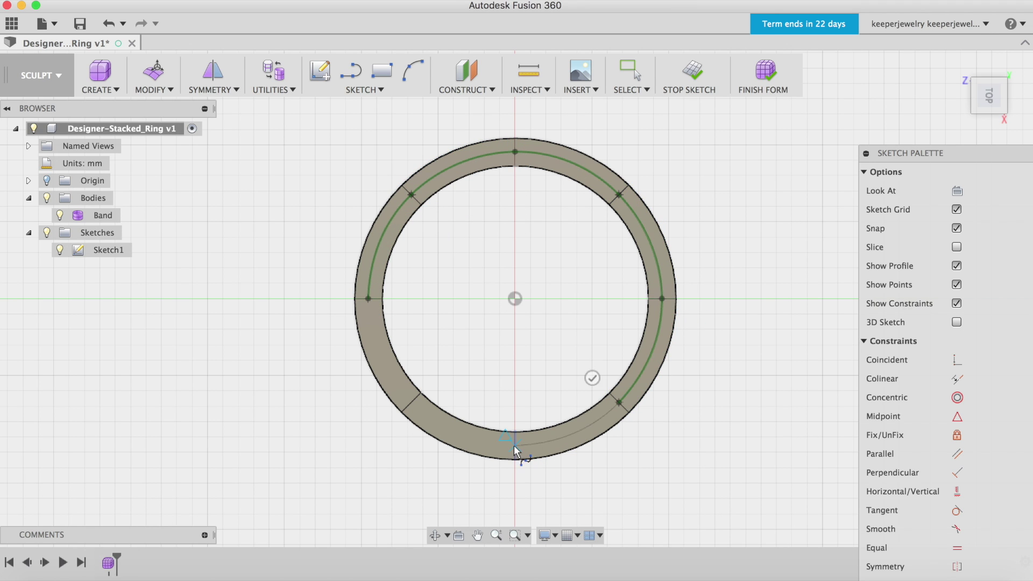
pyautogui.click(412, 403)
# Step: Continue the spline around the band's outer edge, then hide Band
pyautogui.click(355, 298)
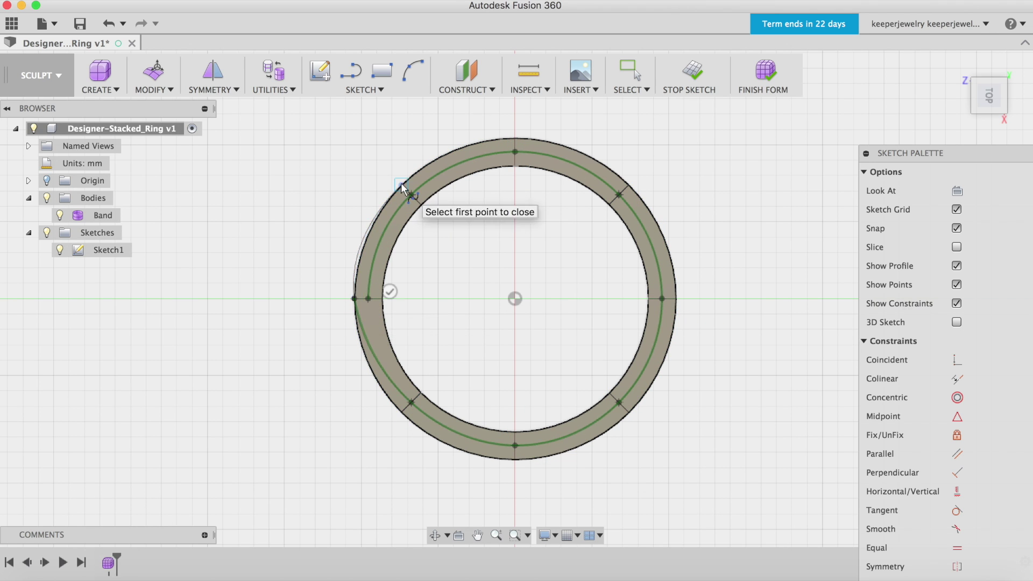
pyautogui.click(401, 185)
pyautogui.click(515, 139)
pyautogui.click(628, 185)
pyautogui.click(676, 298)
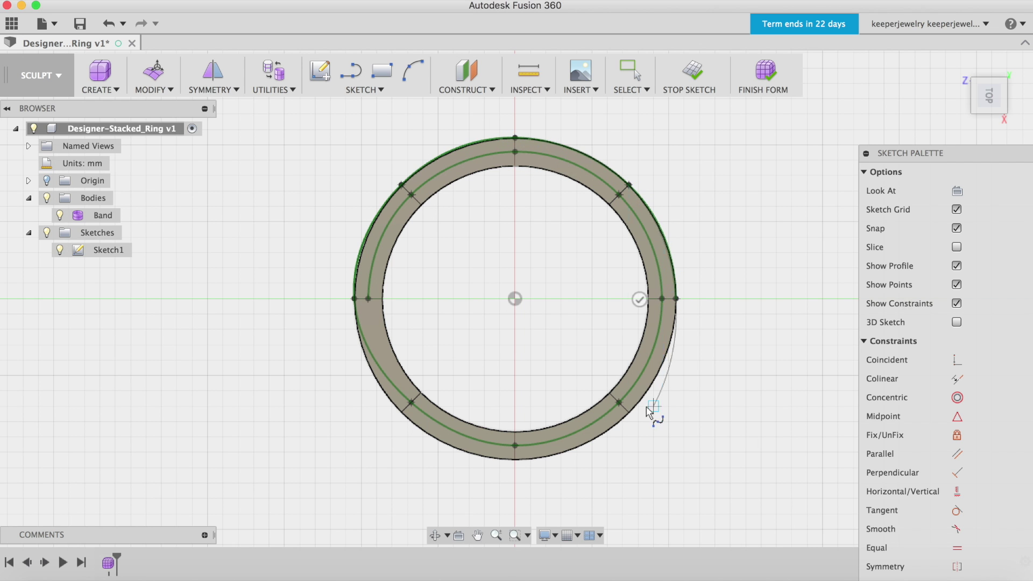
pyautogui.click(629, 412)
pyautogui.click(516, 459)
pyautogui.press('Escape')
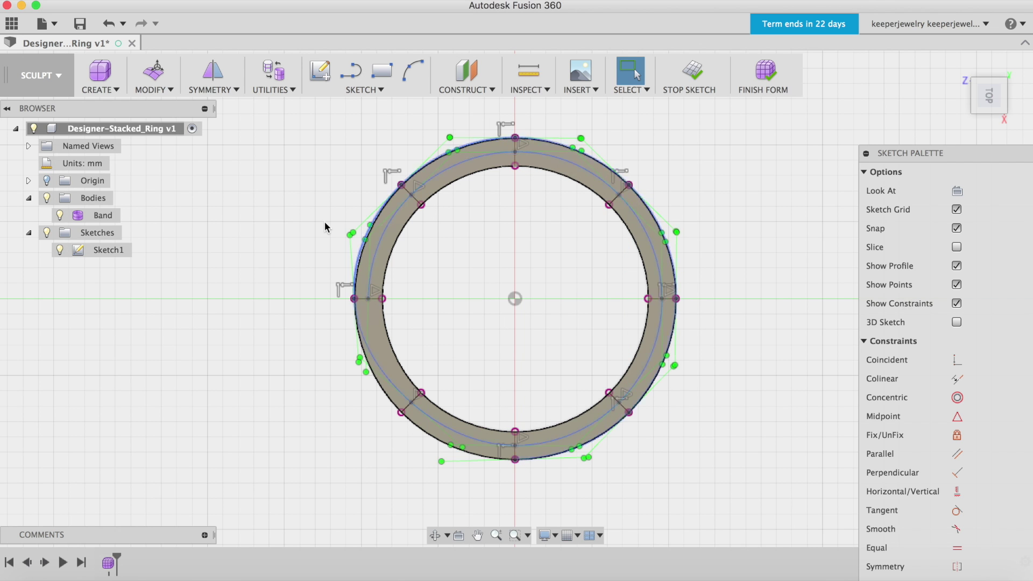
pyautogui.click(970, 70)
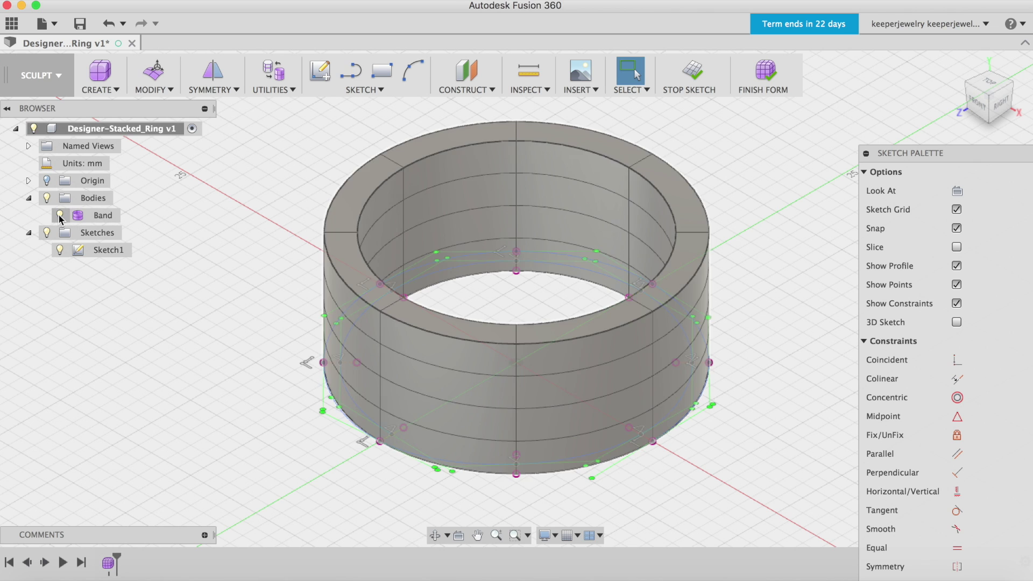
pyautogui.click(60, 215)
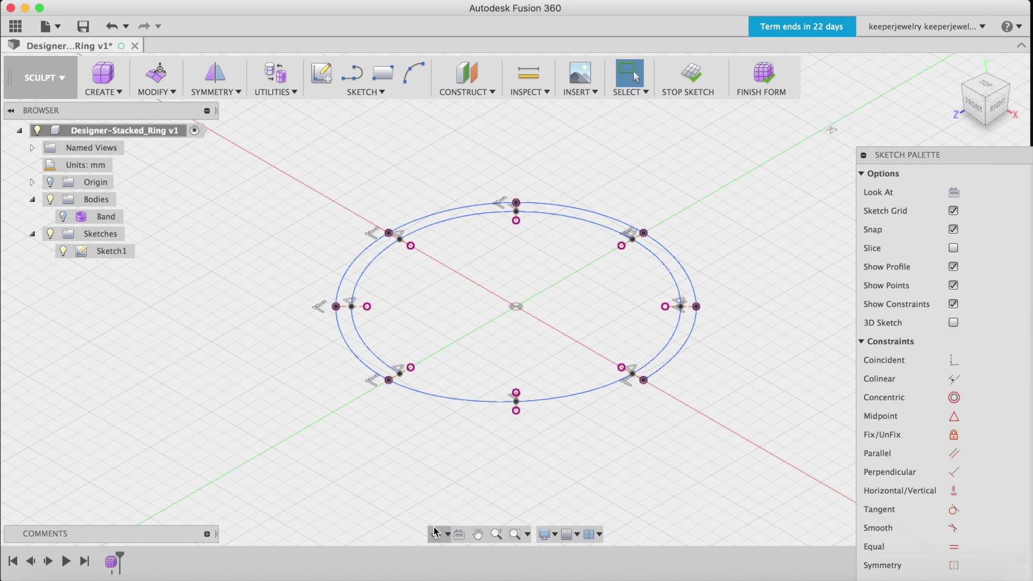
# Step: Raise a lower spline point and a right-side point above the ring outline
pyautogui.click(434, 533)
pyautogui.moveTo(669, 445); pyautogui.dragTo(575, 442)
pyautogui.moveTo(417, 320); pyautogui.dragTo(430, 360)
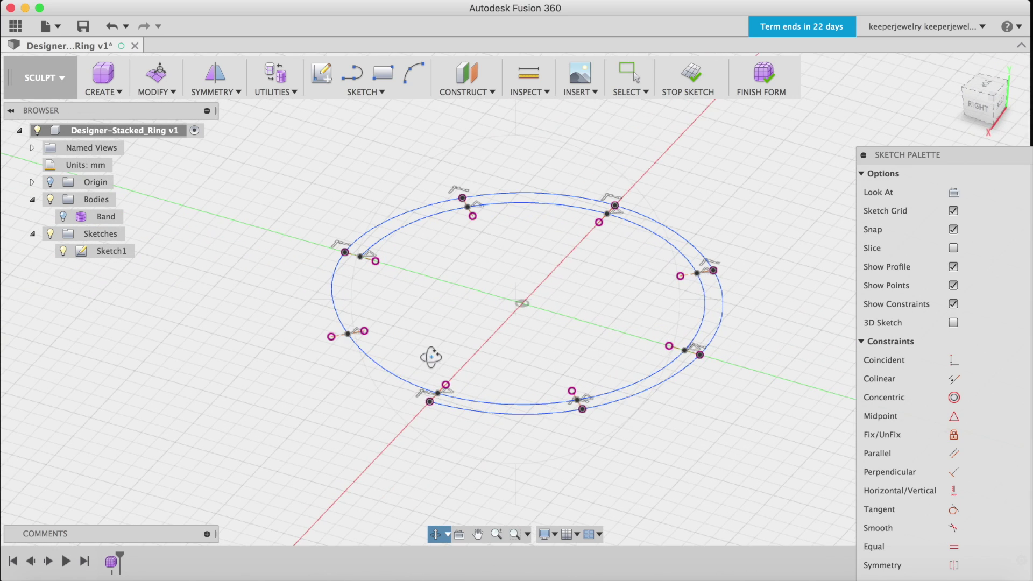
pyautogui.press('Escape')
pyautogui.scroll(3, 425, 378)
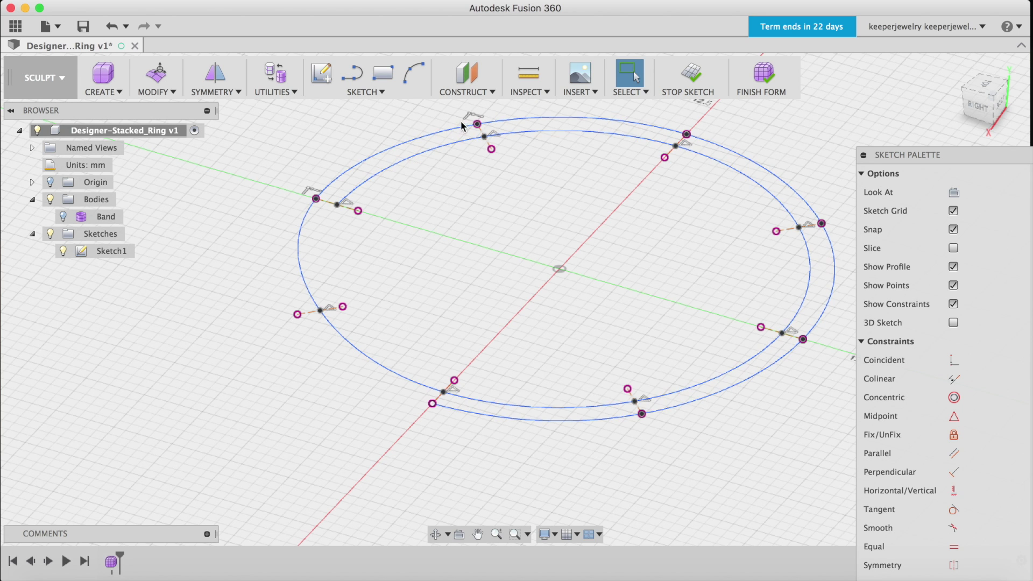
pyautogui.scroll(-1, 401, 361)
pyautogui.rightClick(429, 399)
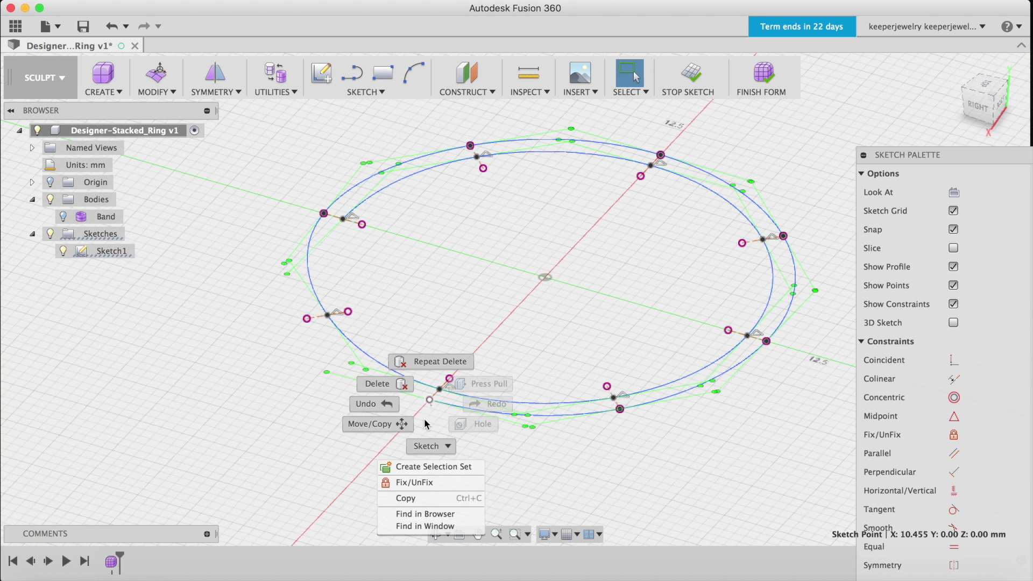
pyautogui.click(371, 424)
pyautogui.moveTo(429, 365); pyautogui.dragTo(429, 132)
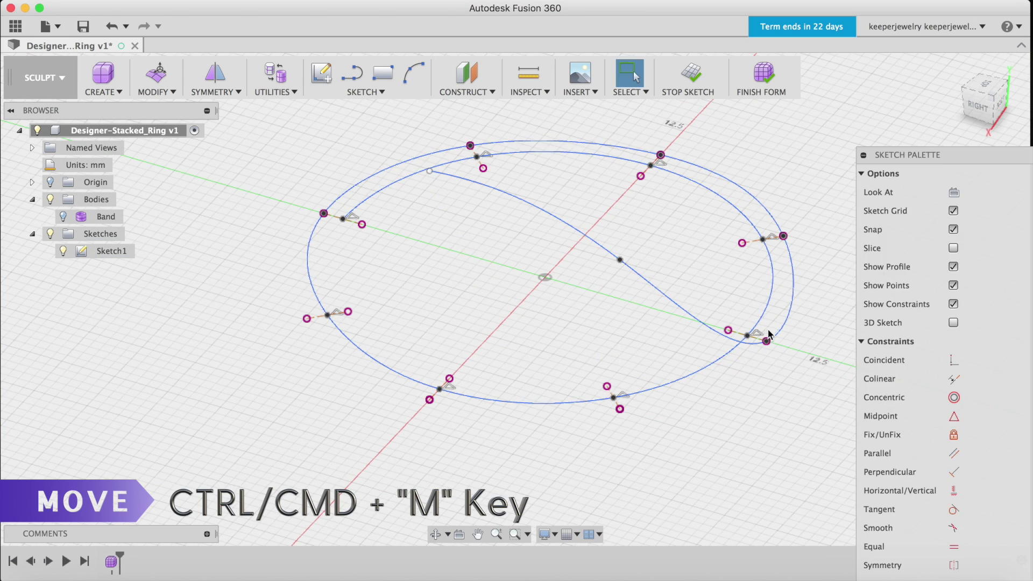
pyautogui.hotkey('ctrl', 'm')
pyautogui.moveTo(761, 141); pyautogui.dragTo(760, 129)
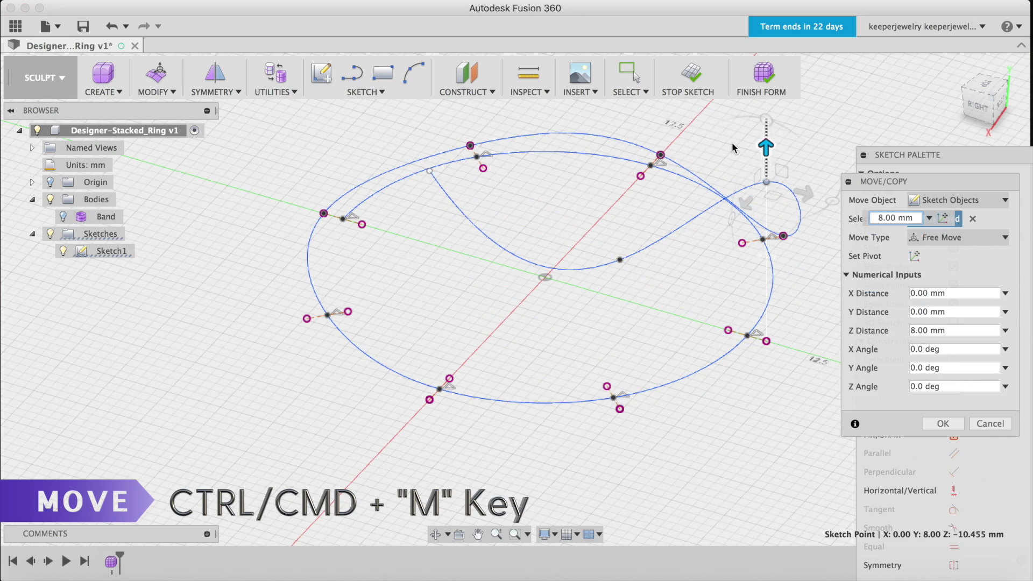
pyautogui.press('Return')
# Step: Raise a lower curve point 9.50 mm and lift the lower-right point
pyautogui.keyDown('shift'); pyautogui.moveTo(459, 531); pyautogui.dragTo(604, 477, button='middle'); pyautogui.keyUp('shift')
pyautogui.hotkey('ctrl', 'm')
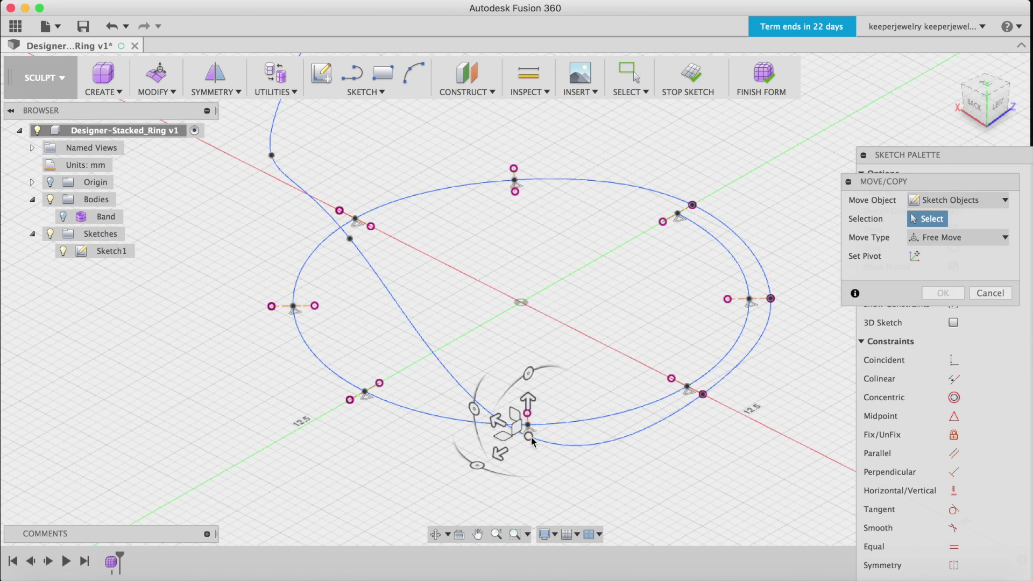
pyautogui.moveTo(528, 401); pyautogui.dragTo(555, 213)
pyautogui.press('Return')
pyautogui.click(702, 394)
pyautogui.hotkey('ctrl', 'm')
pyautogui.moveTo(703, 374); pyautogui.dragTo(703, 193)
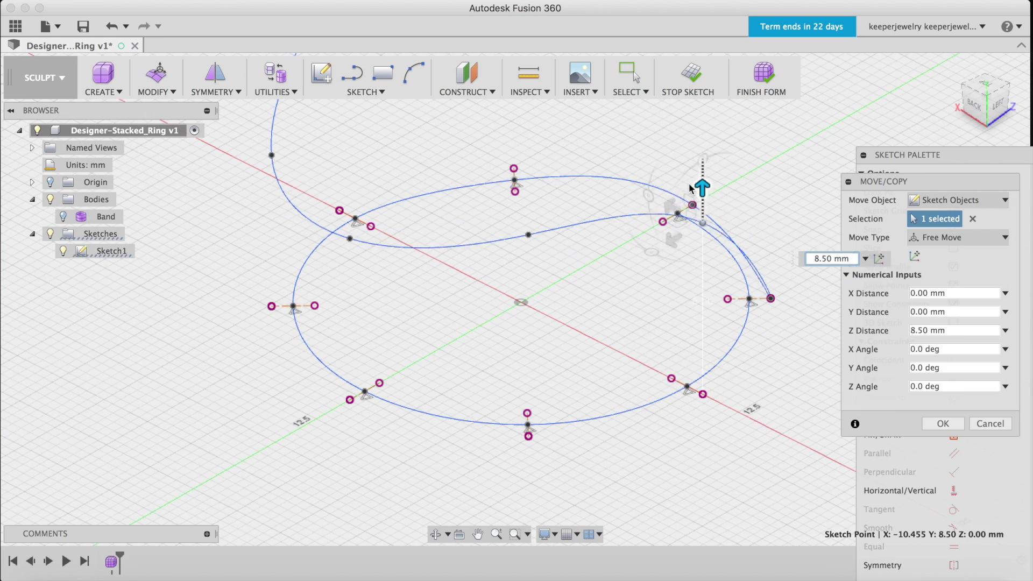
pyautogui.press('Return')
# Step: Raise the bottom point 3.00 mm and another point about 6.50 mm, then select all curves
pyautogui.keyDown('shift'); pyautogui.moveTo(625, 384); pyautogui.dragTo(533, 454, button='middle'); pyautogui.keyUp('shift')
pyautogui.click(468, 415)
pyautogui.hotkey('ctrl', 'm')
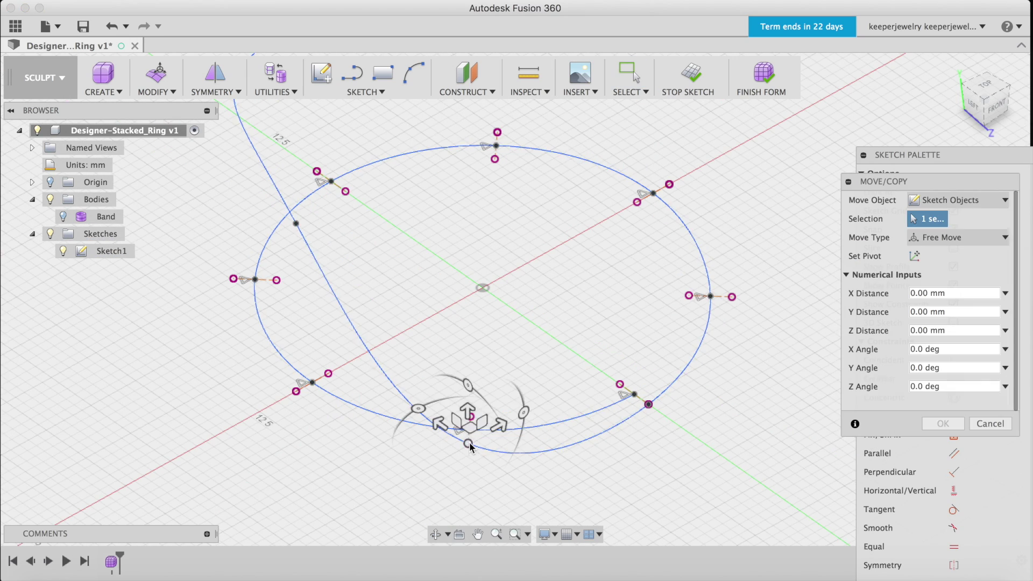
pyautogui.moveTo(468, 390); pyautogui.dragTo(481, 204)
pyautogui.press('Return')
pyautogui.click(635, 393)
pyautogui.hotkey('ctrl', 'm')
pyautogui.moveTo(649, 371); pyautogui.dragTo(652, 167)
pyautogui.press('Return')
pyautogui.moveTo(657, 336)
pyautogui.keyDown('shift'); pyautogui.mouseDown(button='middle')
pyautogui.moveTo(445, 410)
pyautogui.moveTo(475, 471)
pyautogui.moveTo(299, 281)
pyautogui.mouseUp(button='middle'); pyautogui.keyUp('shift')
pyautogui.moveTo(586, 131); pyautogui.dragTo(325, 435)
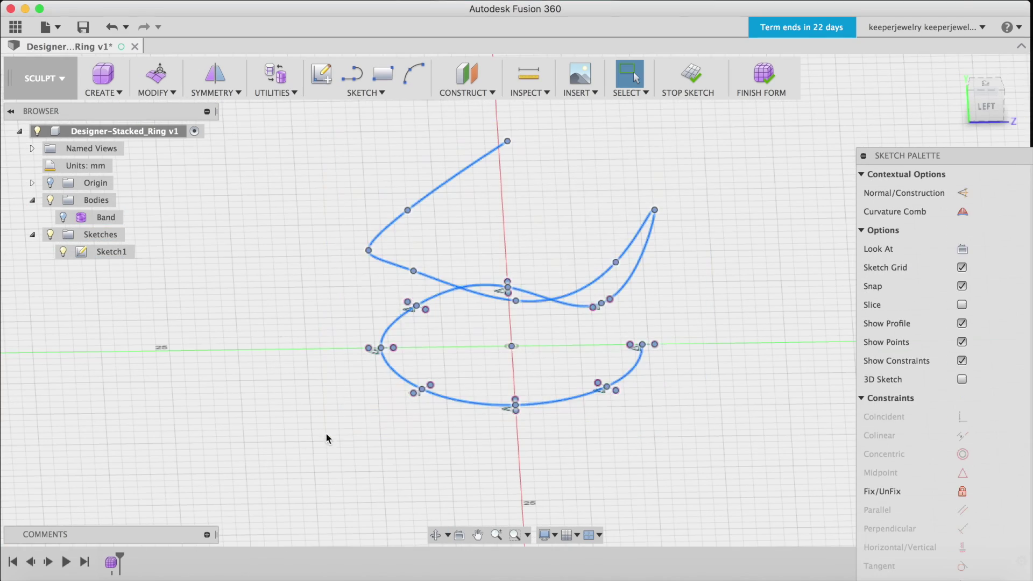
# Step: Unhide Band and lift all sketch curves 9 mm up onto its top rim
pyautogui.click(64, 218)
pyautogui.click(954, 66)
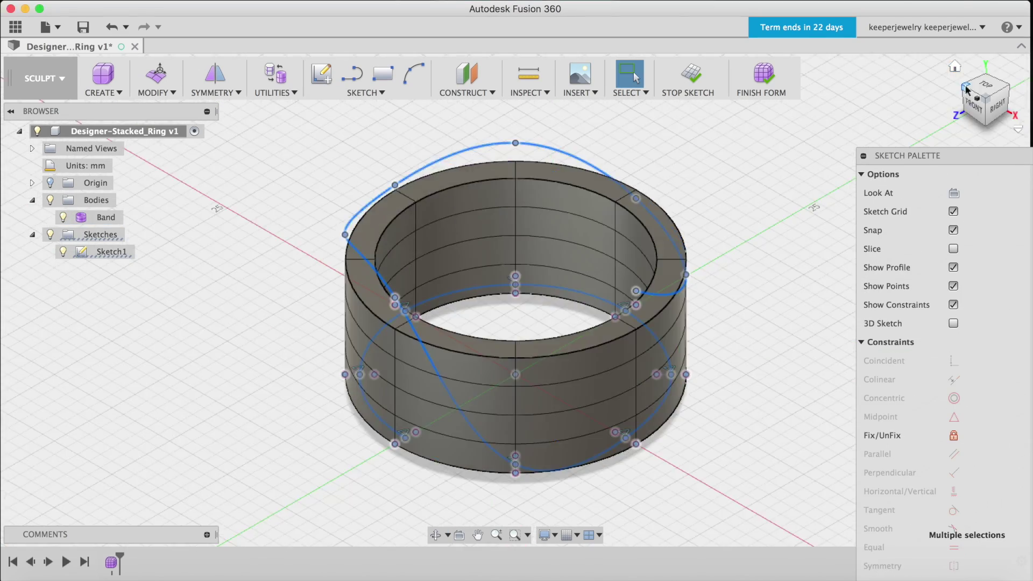
pyautogui.click(975, 107)
pyautogui.rightClick(557, 260)
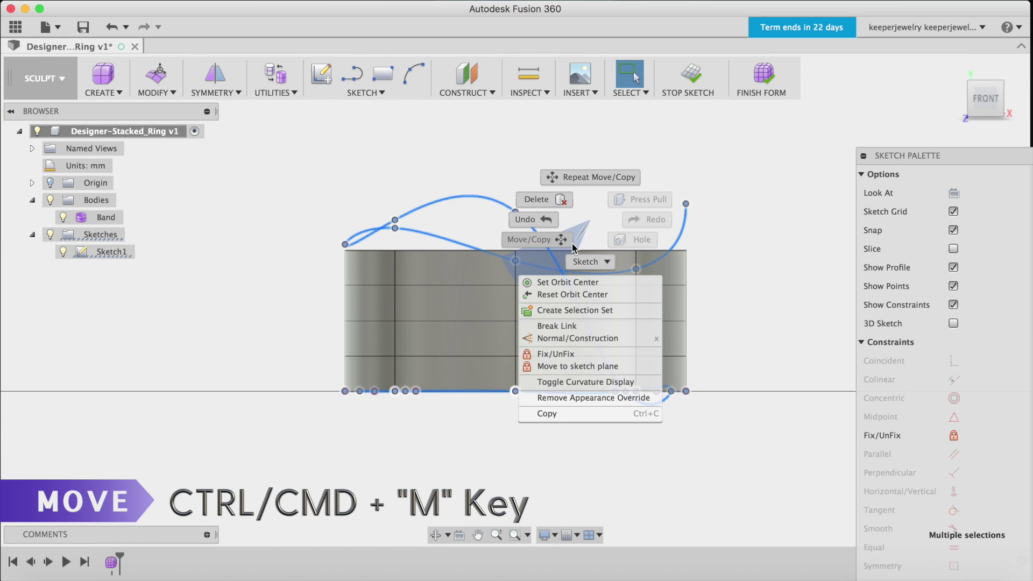
pyautogui.click(560, 241)
pyautogui.moveTo(517, 352)
pyautogui.mouseDown()
pyautogui.moveTo(530, 318)
pyautogui.moveTo(535, 195)
pyautogui.mouseUp()
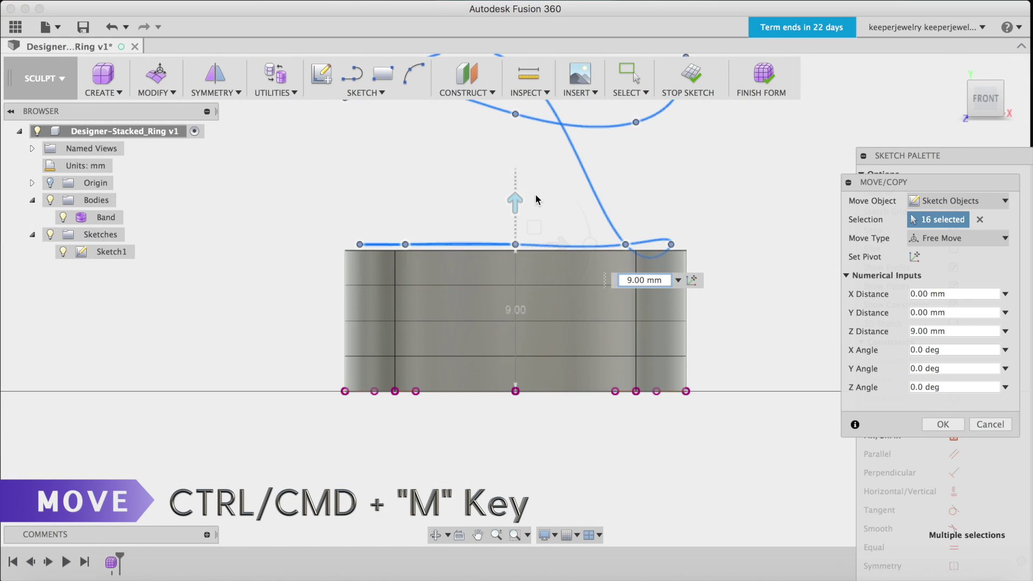
pyautogui.press('Return')
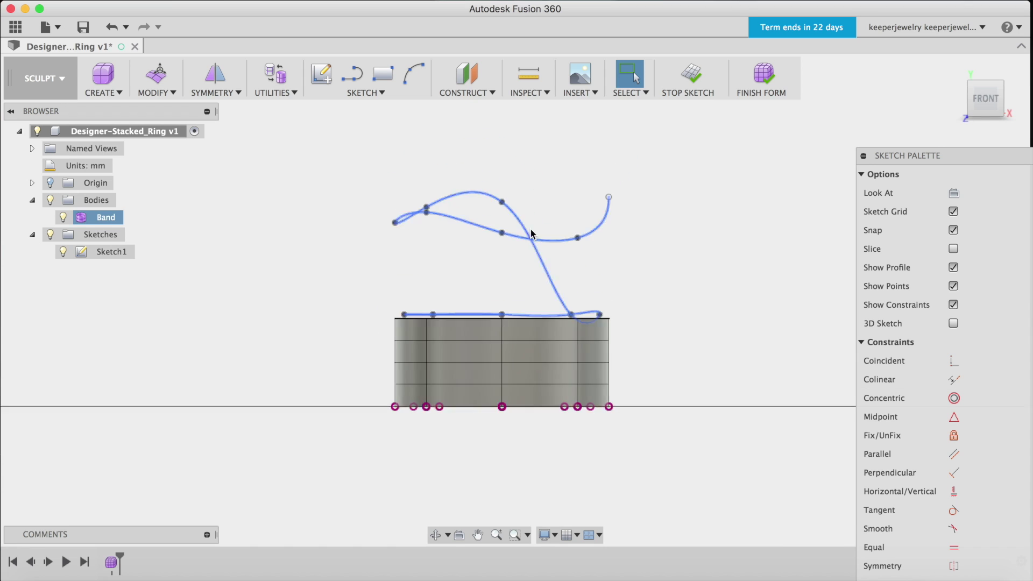
pyautogui.click(955, 67)
pyautogui.click(600, 160)
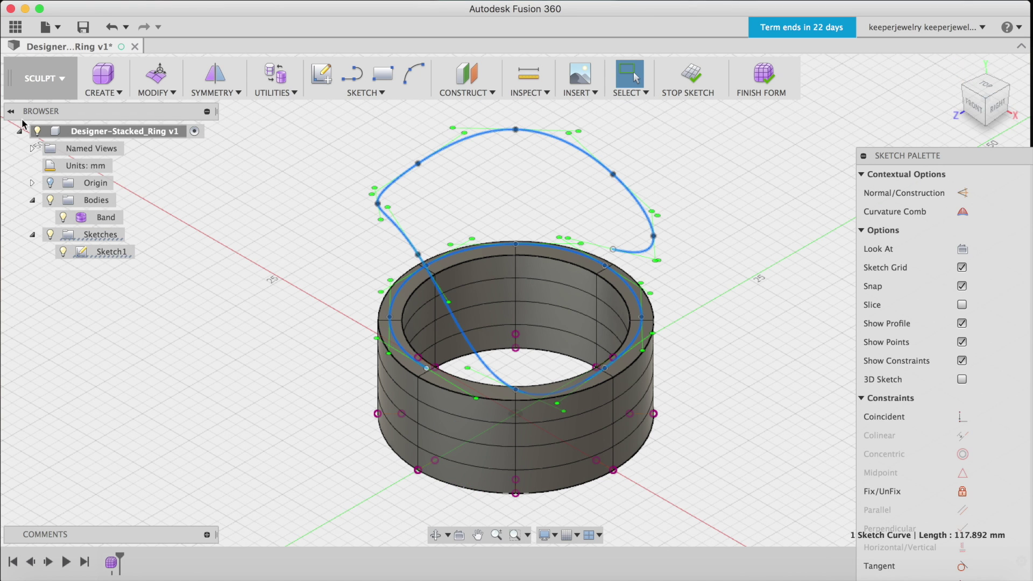
# Step: Create a smooth 2 mm diameter pipe with square ends along the looping curve
pyautogui.click(102, 92)
pyautogui.click(105, 198)
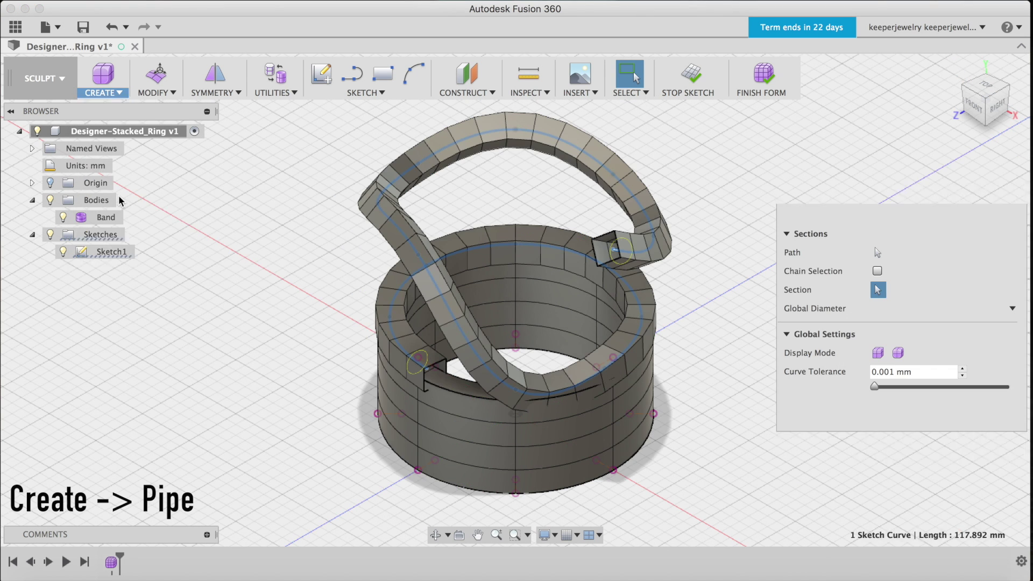
pyautogui.click(898, 353)
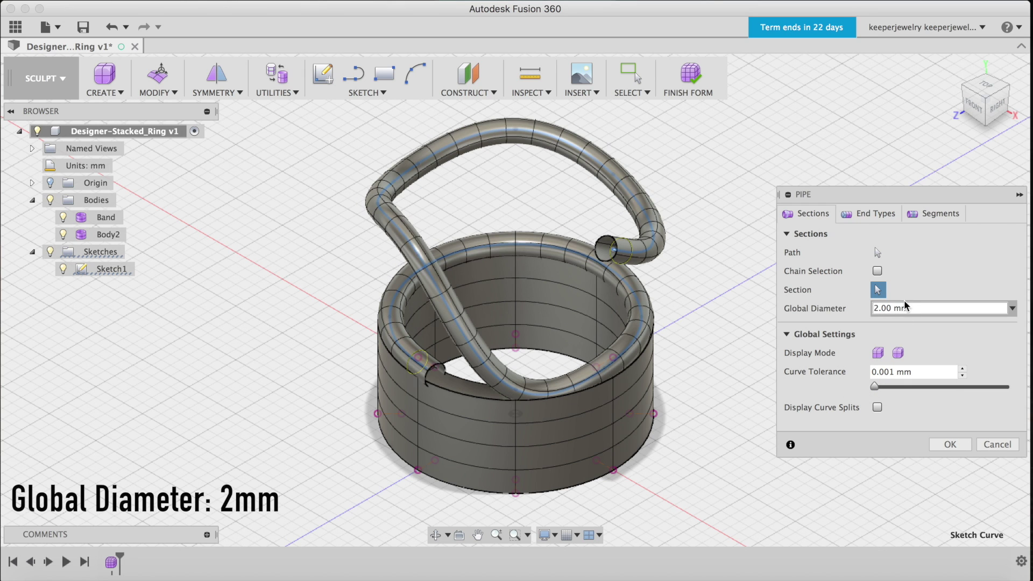
pyautogui.click(889, 309)
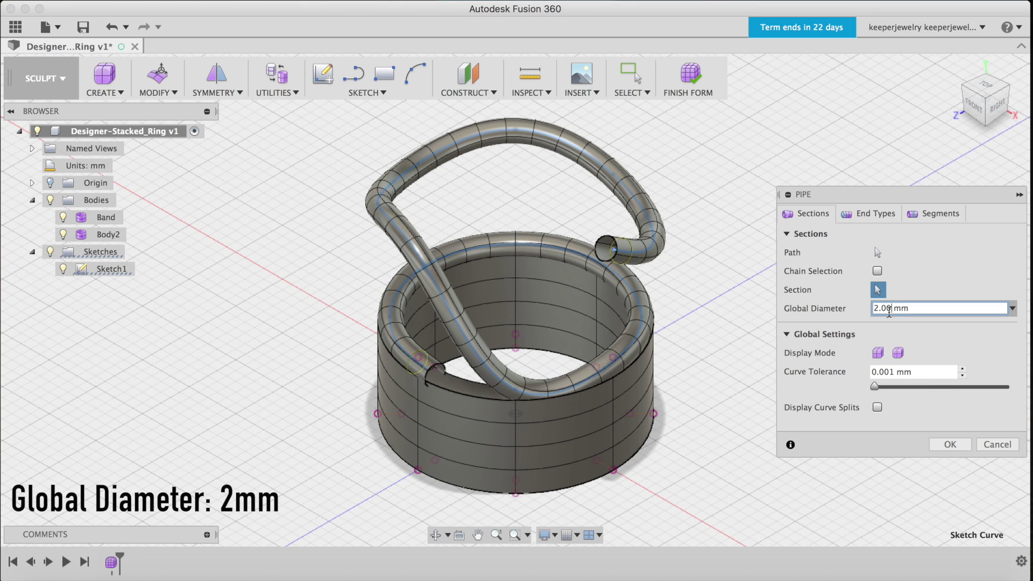
pyautogui.click(886, 216)
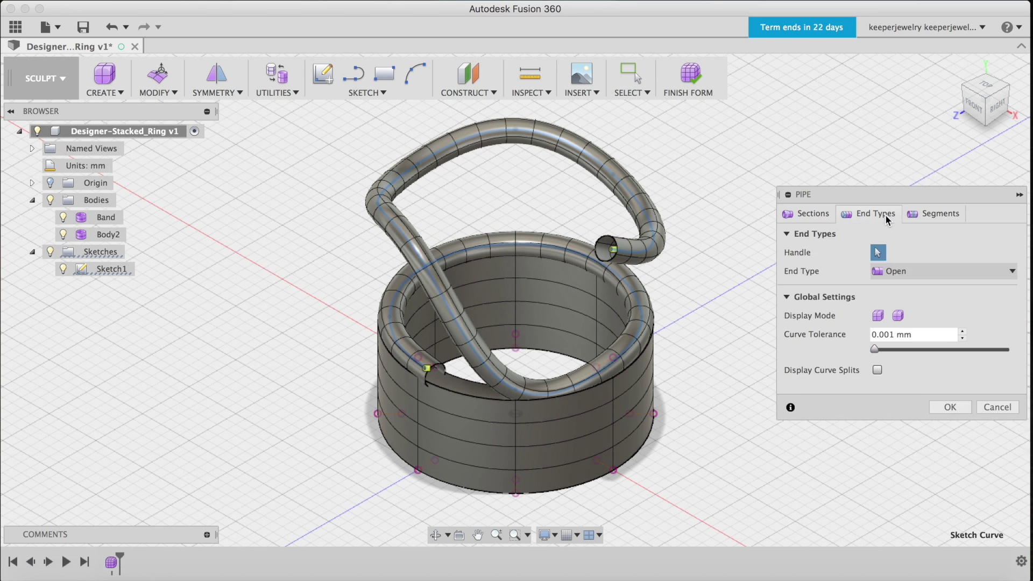
pyautogui.click(907, 273)
pyautogui.click(930, 290)
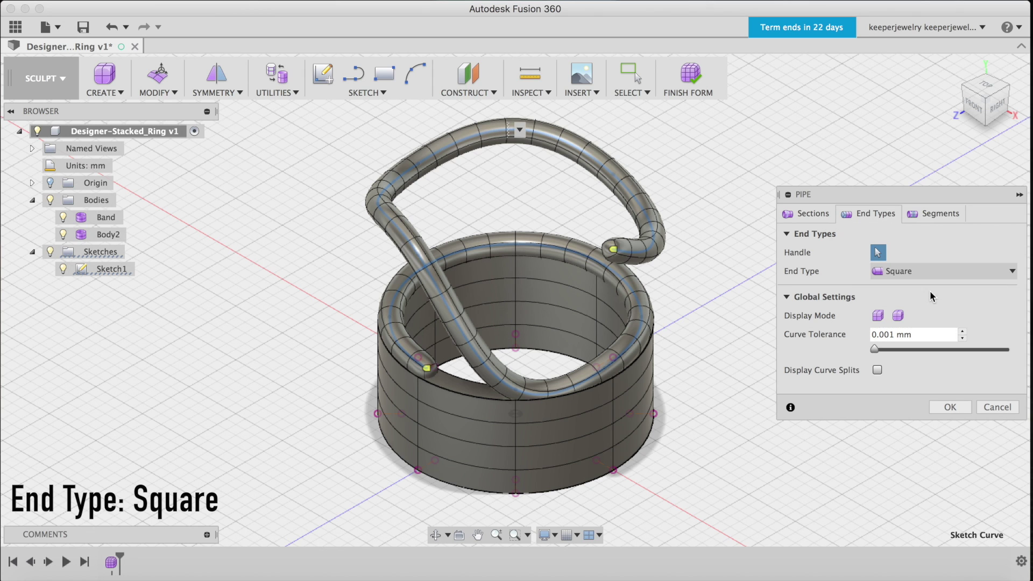
pyautogui.click(949, 408)
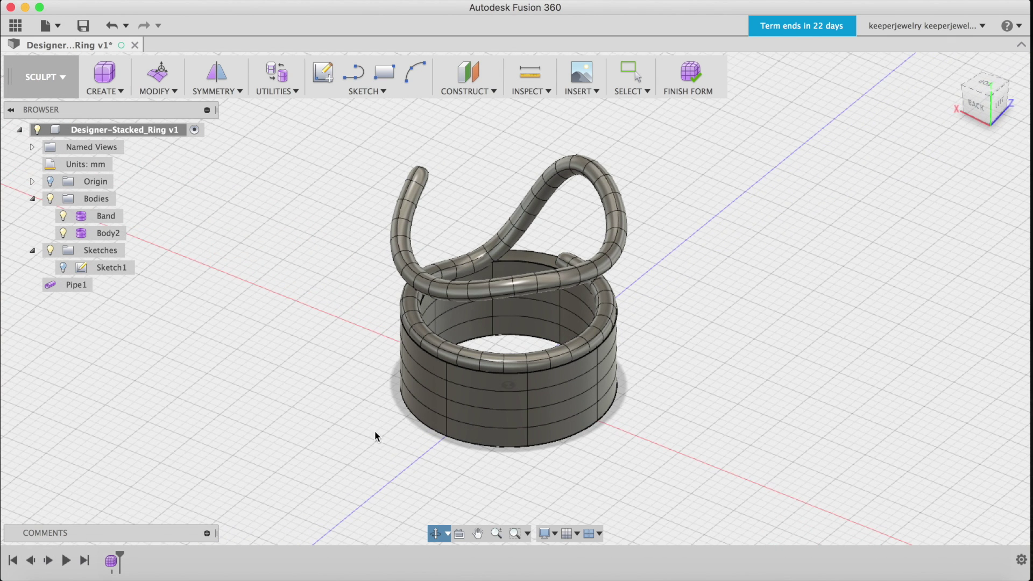
# Step: Select both Band and the pipe and finish the form
pyautogui.press('Escape')
pyautogui.moveTo(688, 143); pyautogui.dragTo(318, 492)
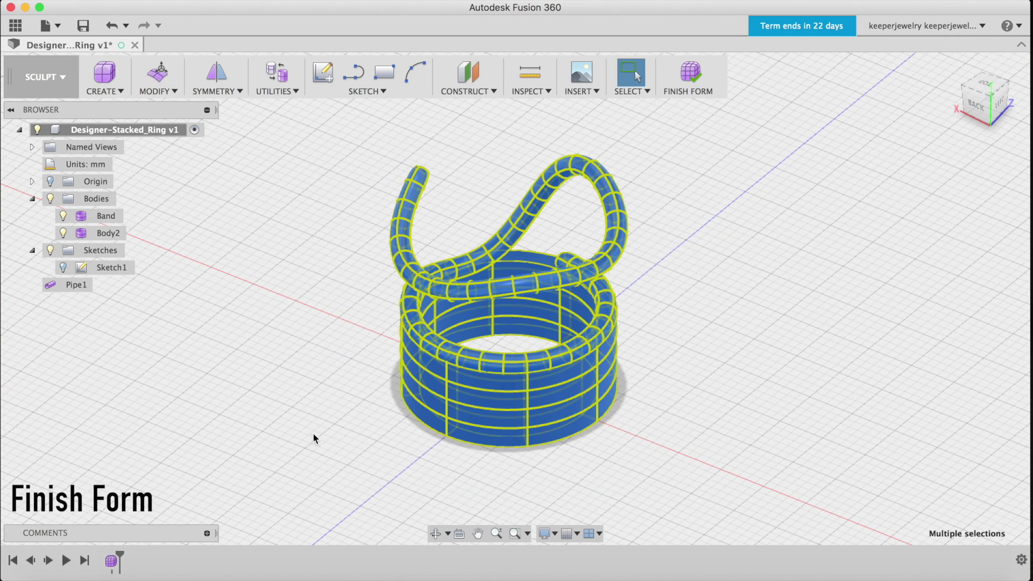
pyautogui.click(695, 81)
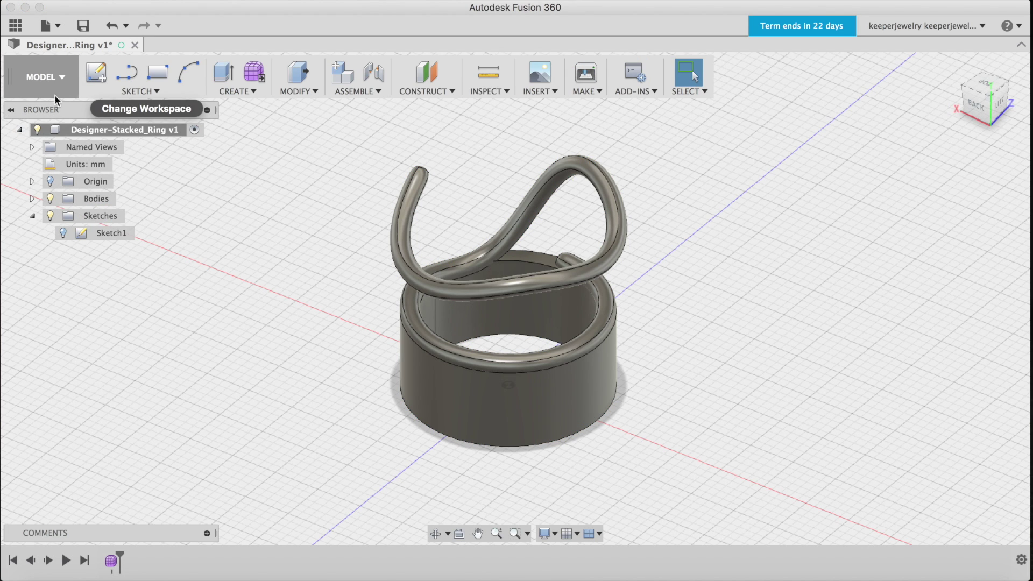
# Step: Join Band and the looping pipe into one body with Combine
pyautogui.moveTo(717, 126); pyautogui.dragTo(289, 450)
pyautogui.click(314, 92)
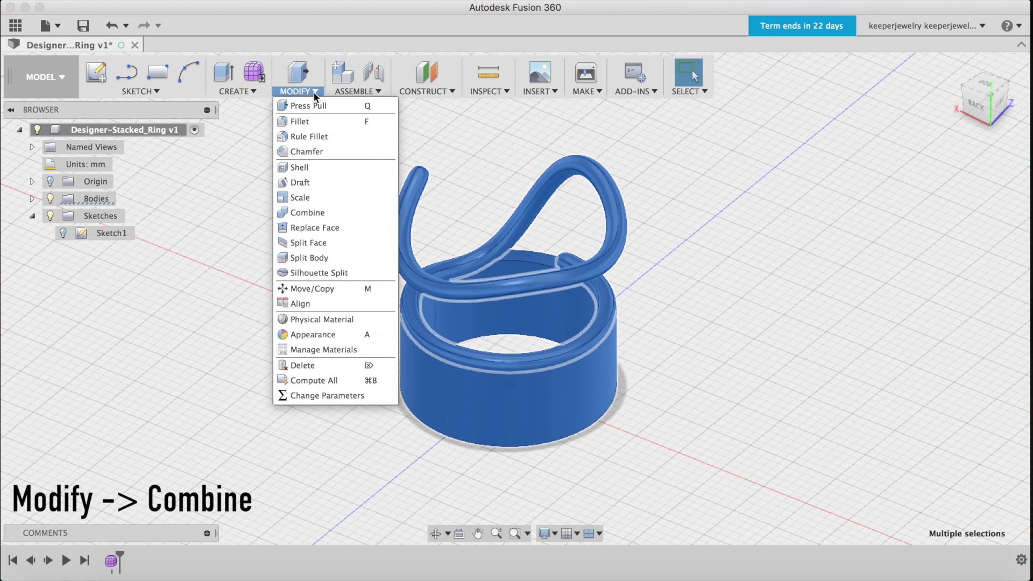
pyautogui.click(319, 216)
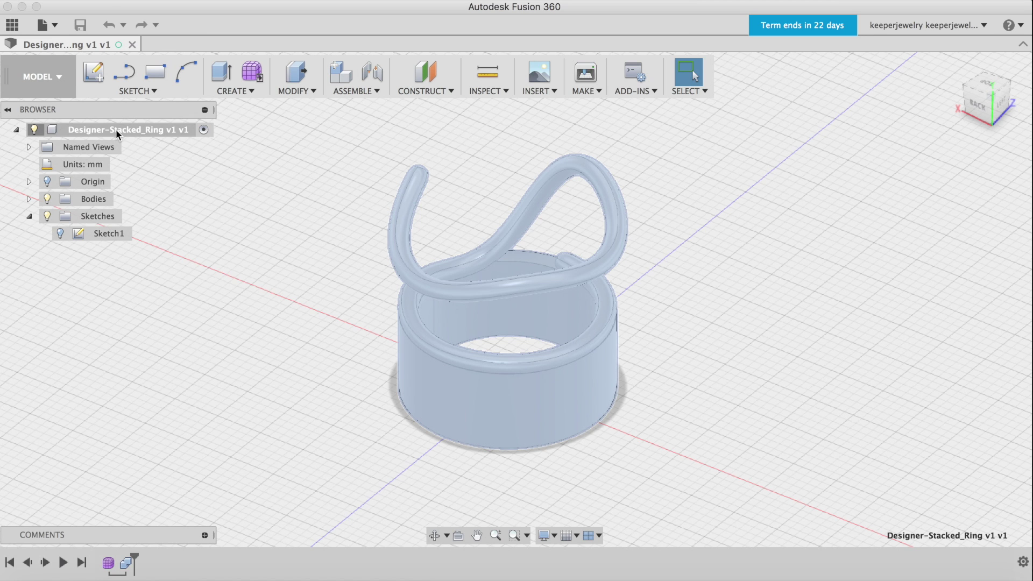
pyautogui.rightClick(118, 133)
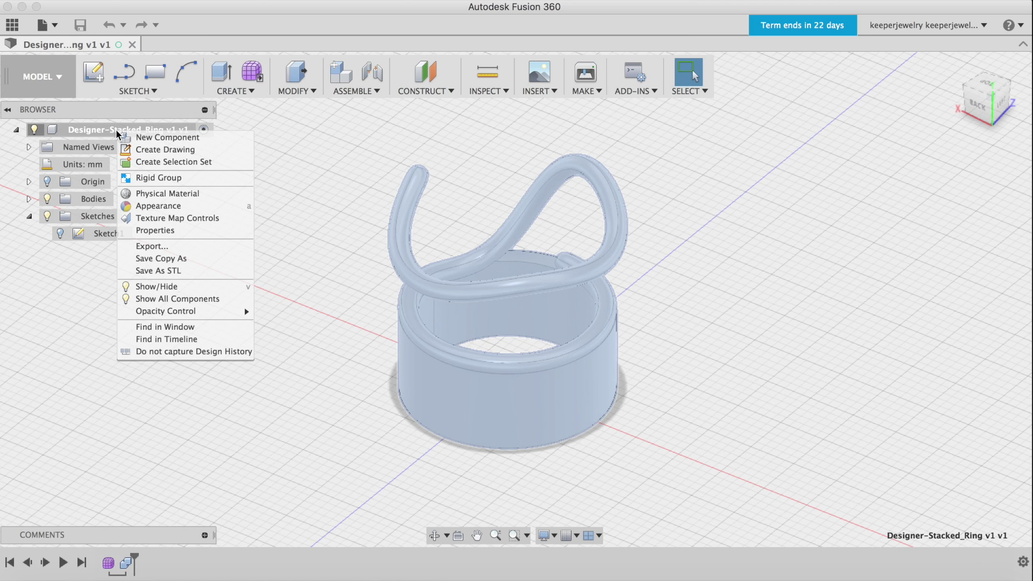
# Step: Start an STL export named Designer-Stacked_Ring and open the save location list
pyautogui.click(158, 272)
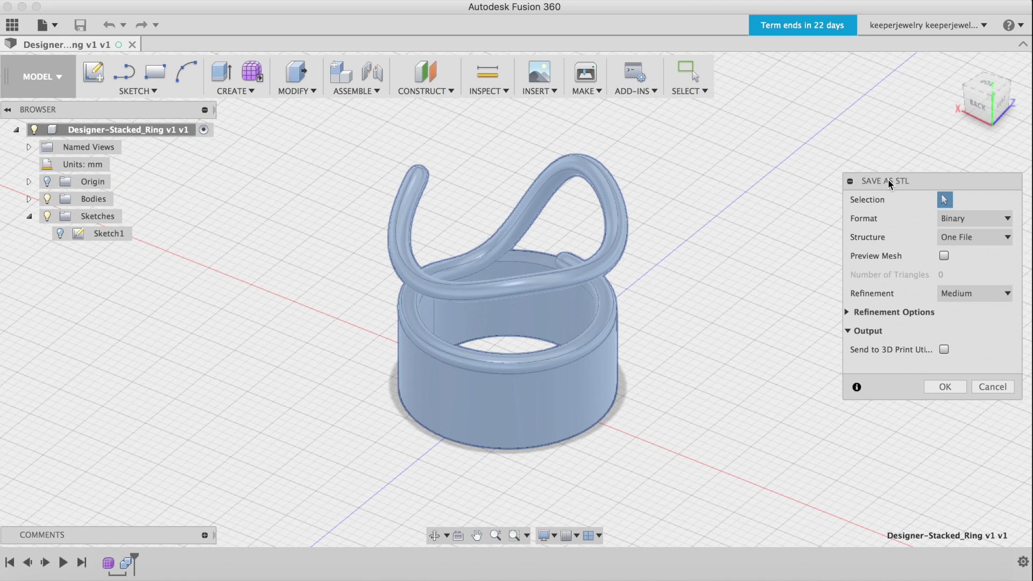
pyautogui.click(957, 389)
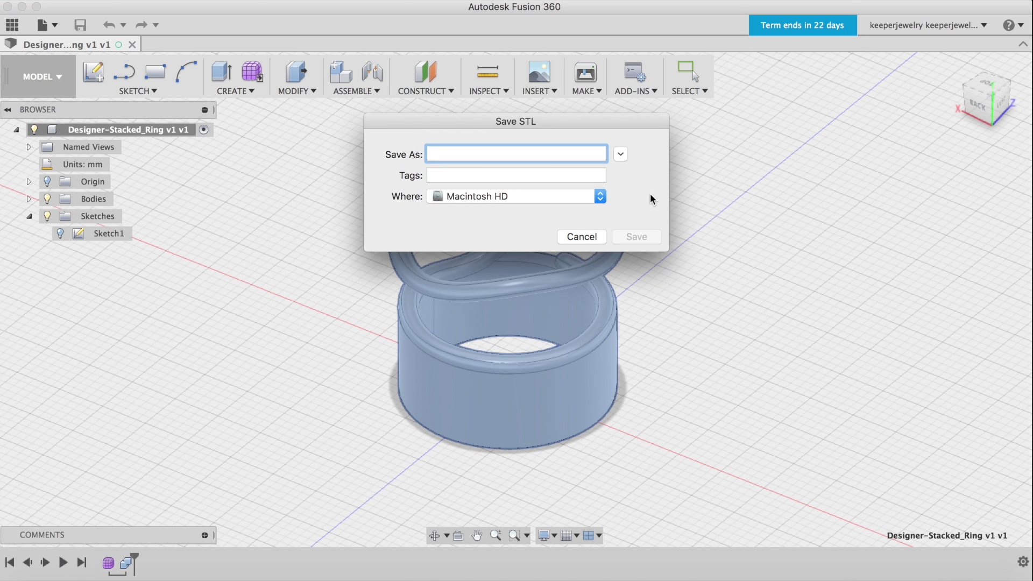
pyautogui.write('Des')
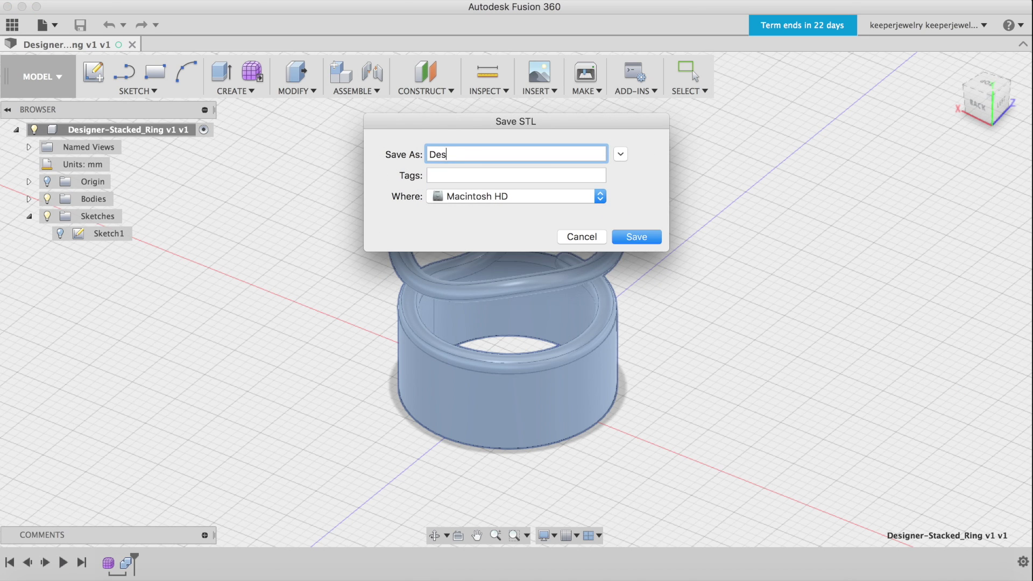
pyautogui.write('igner-Stacked_Ring')
pyautogui.click(565, 198)
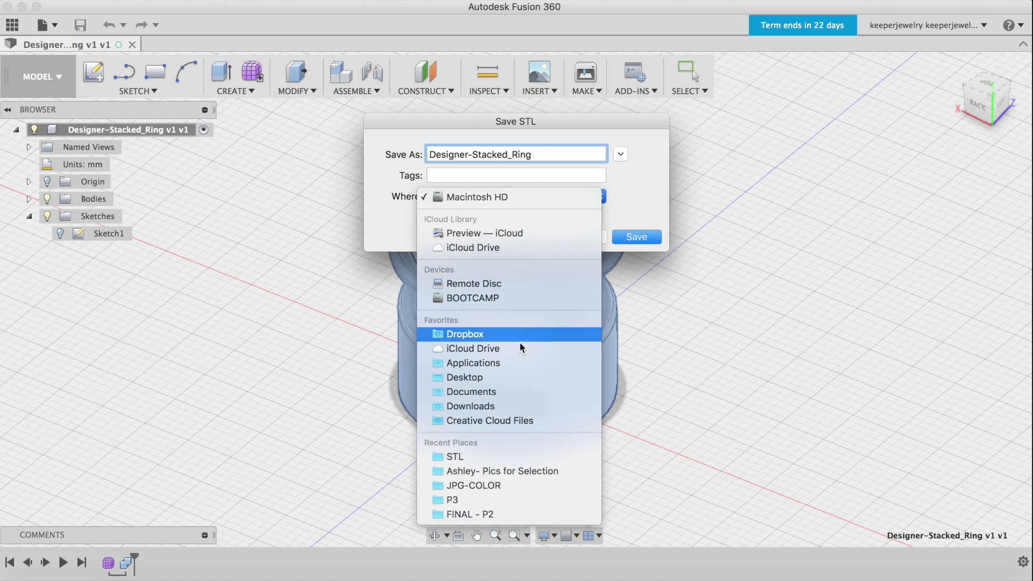